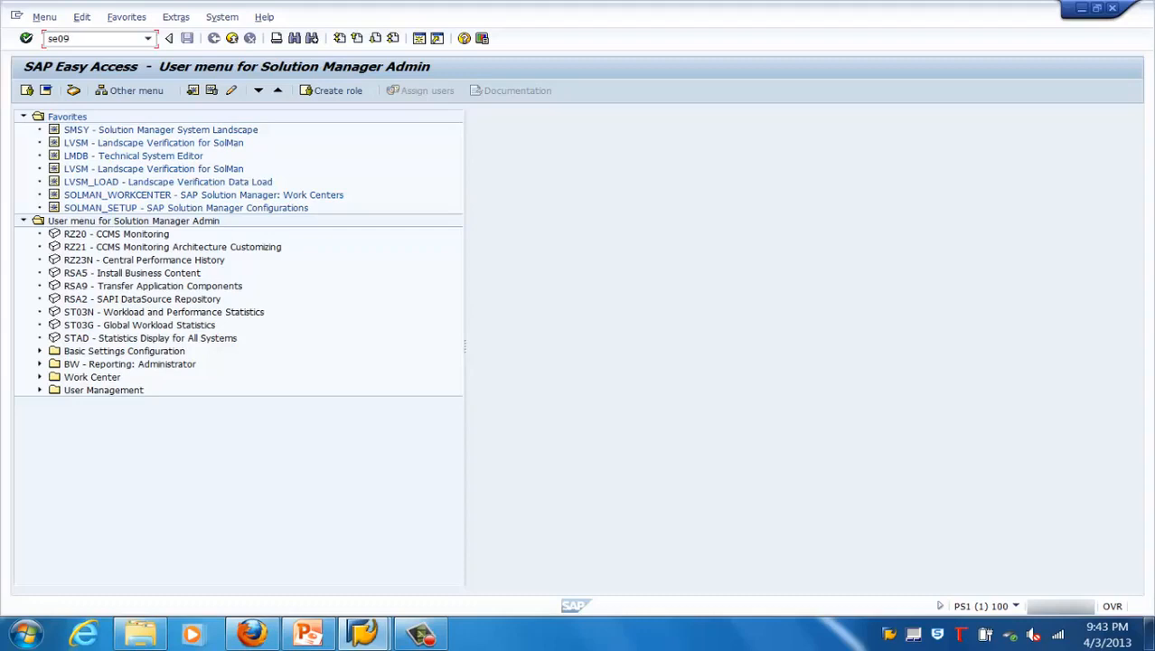
Open the Transport Organizer with transaction se09 and start creating a new request of type Customizing request
key("Return")
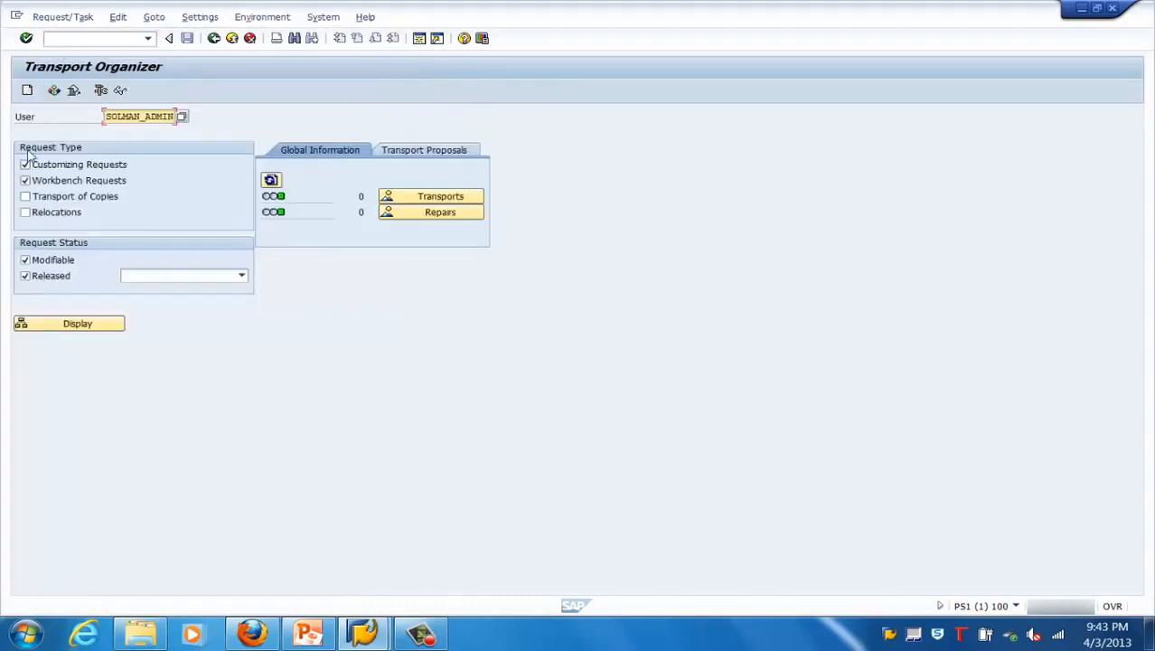
left_click(28, 92)
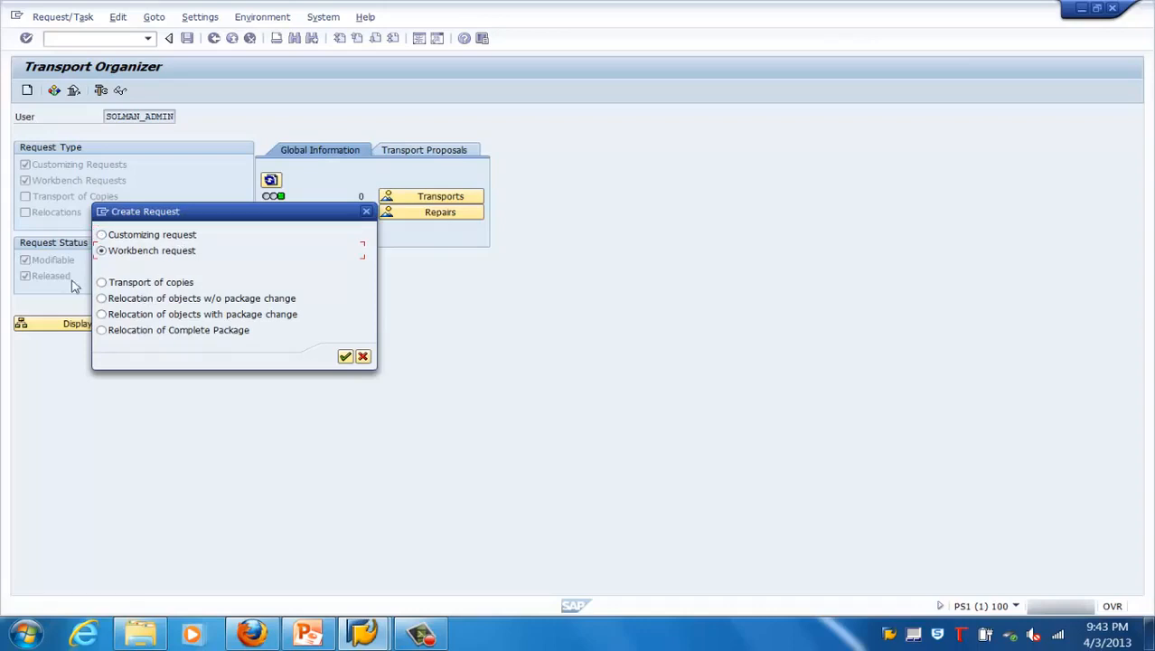
left_click(104, 284)
left_click(131, 304)
left_click(159, 250)
left_click(159, 236)
left_click(345, 357)
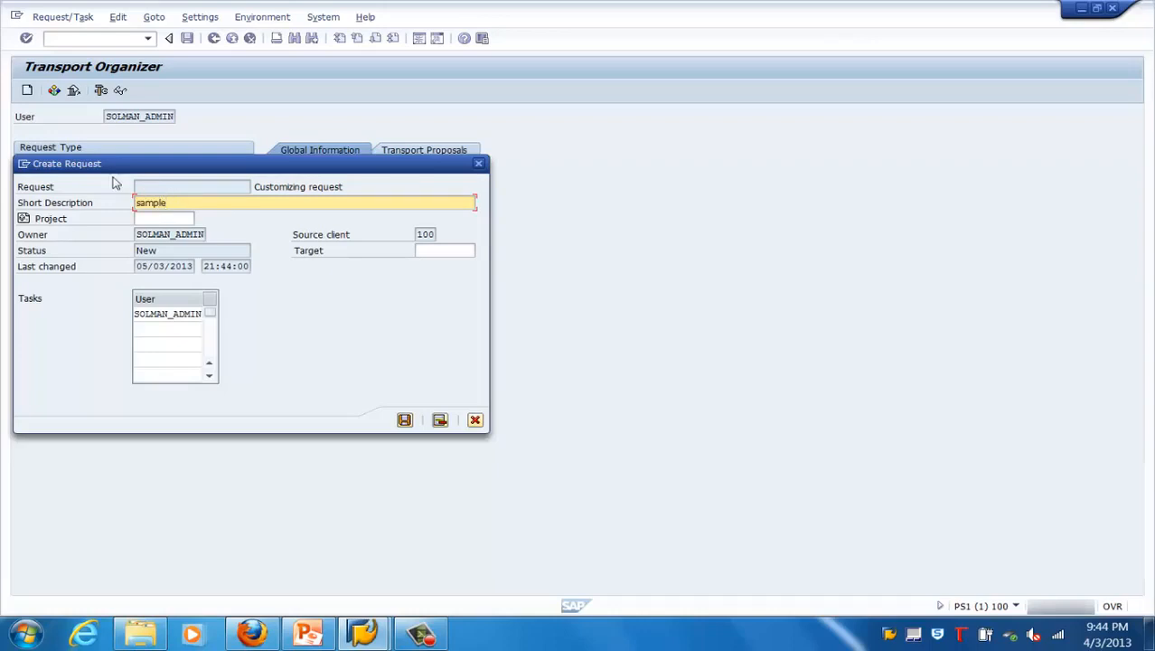
Give the customizing request the short description "sample", look up possible project and target values, and save the request
left_click(167, 233)
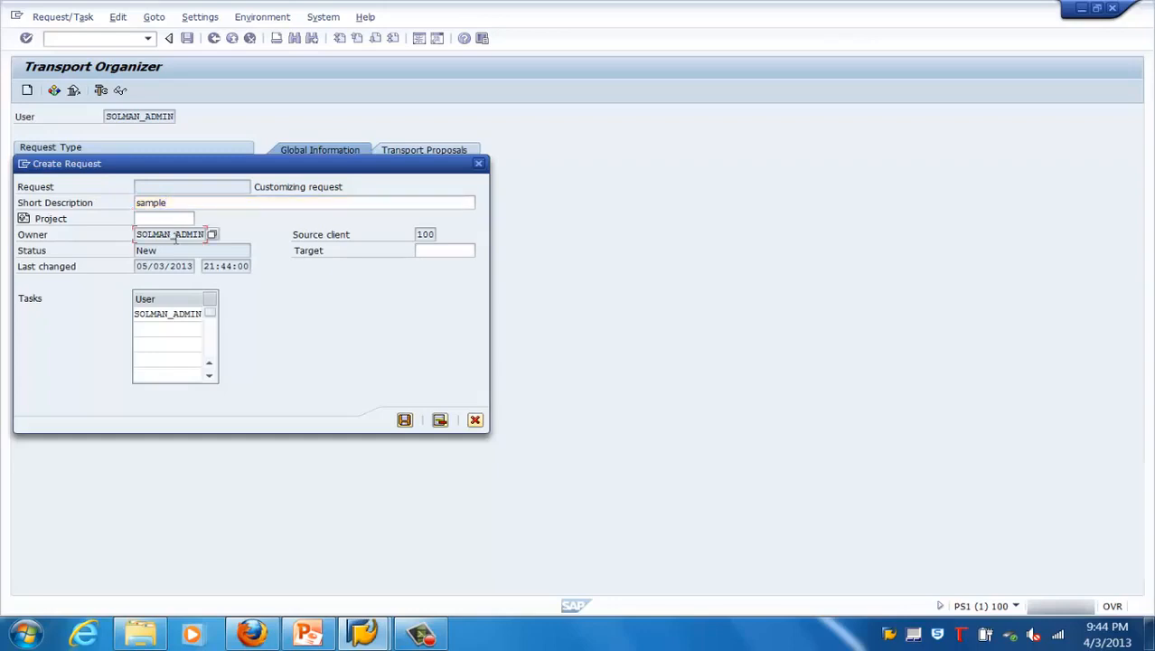
left_click(174, 219)
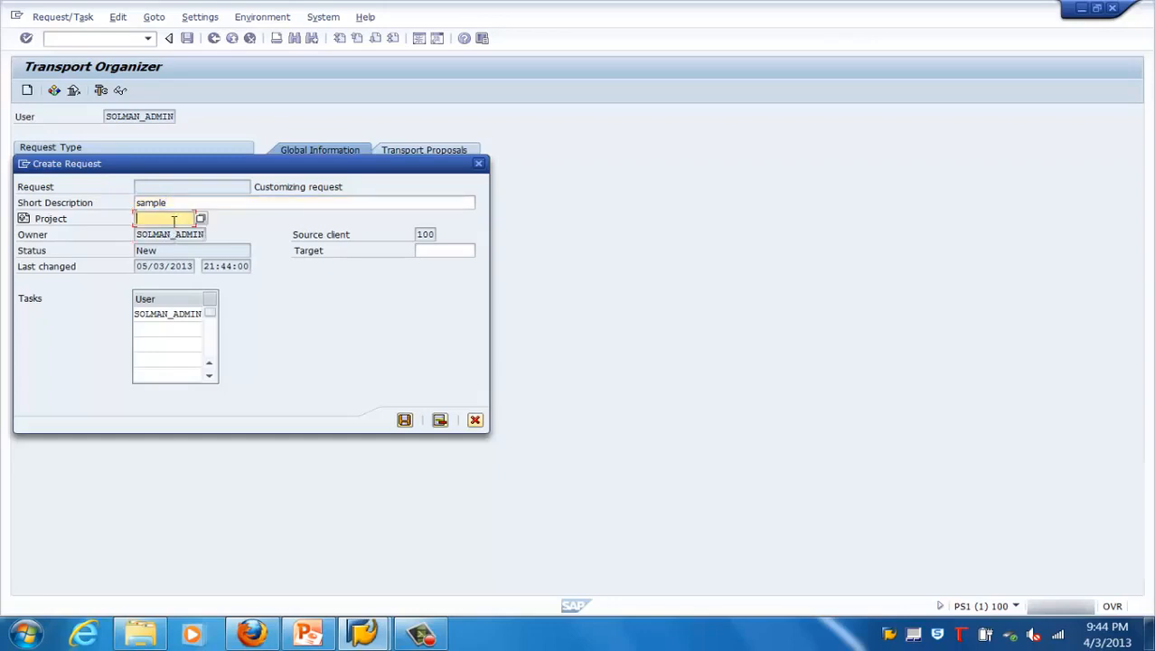
left_click(201, 220)
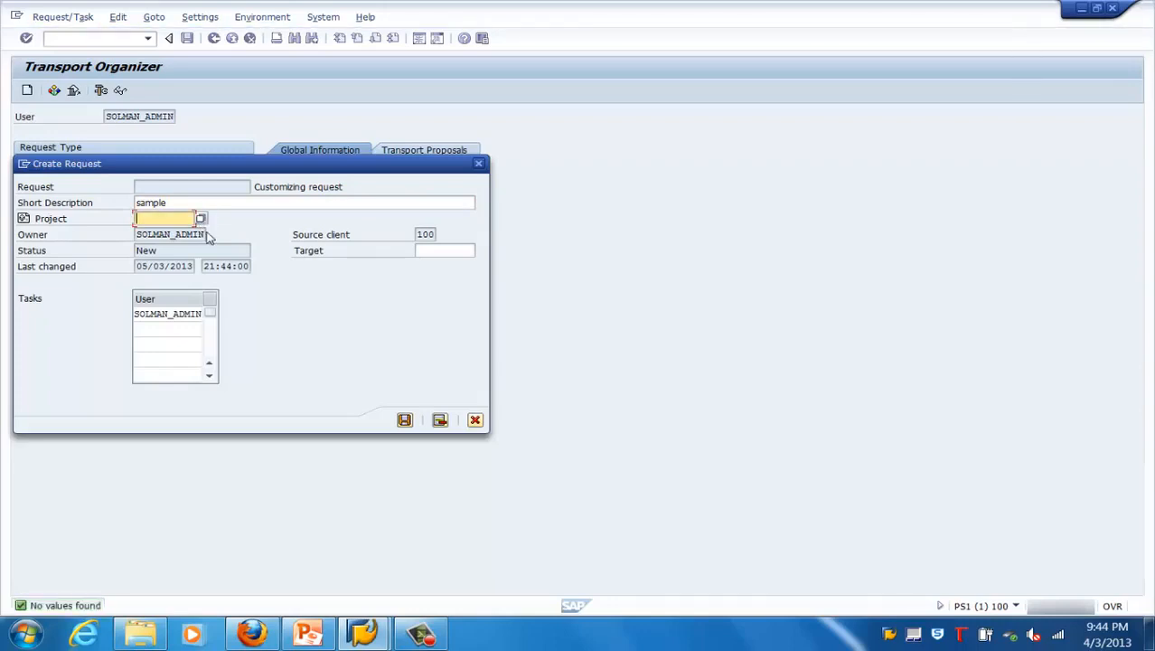
left_click(456, 251)
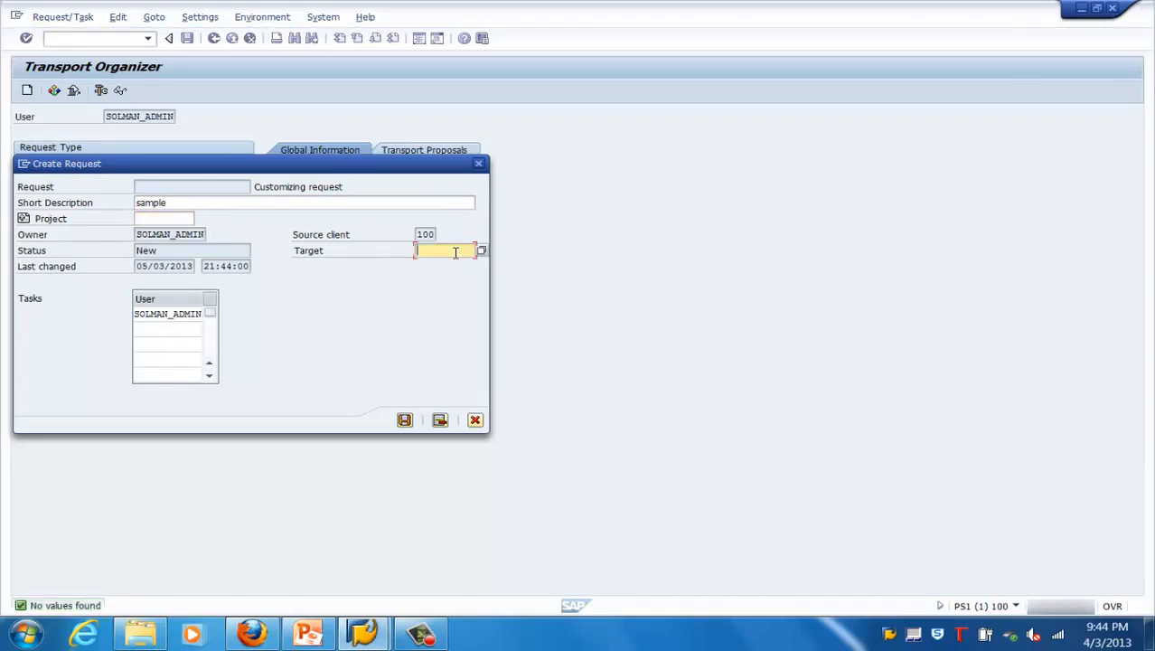
left_click(482, 250)
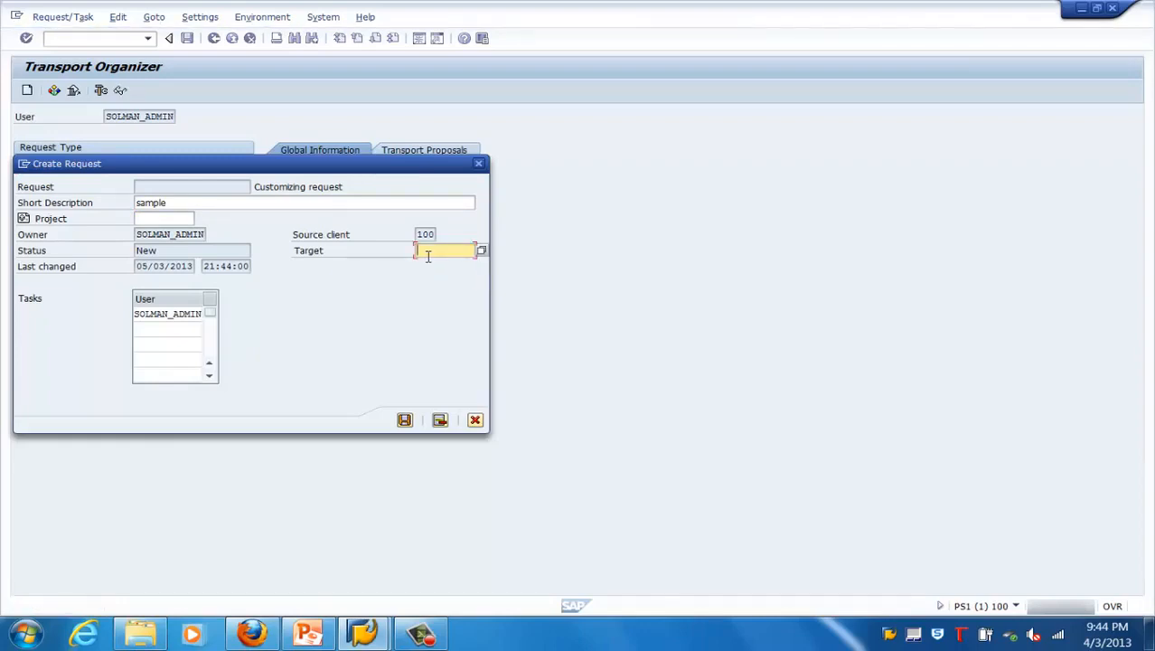
left_click(405, 421)
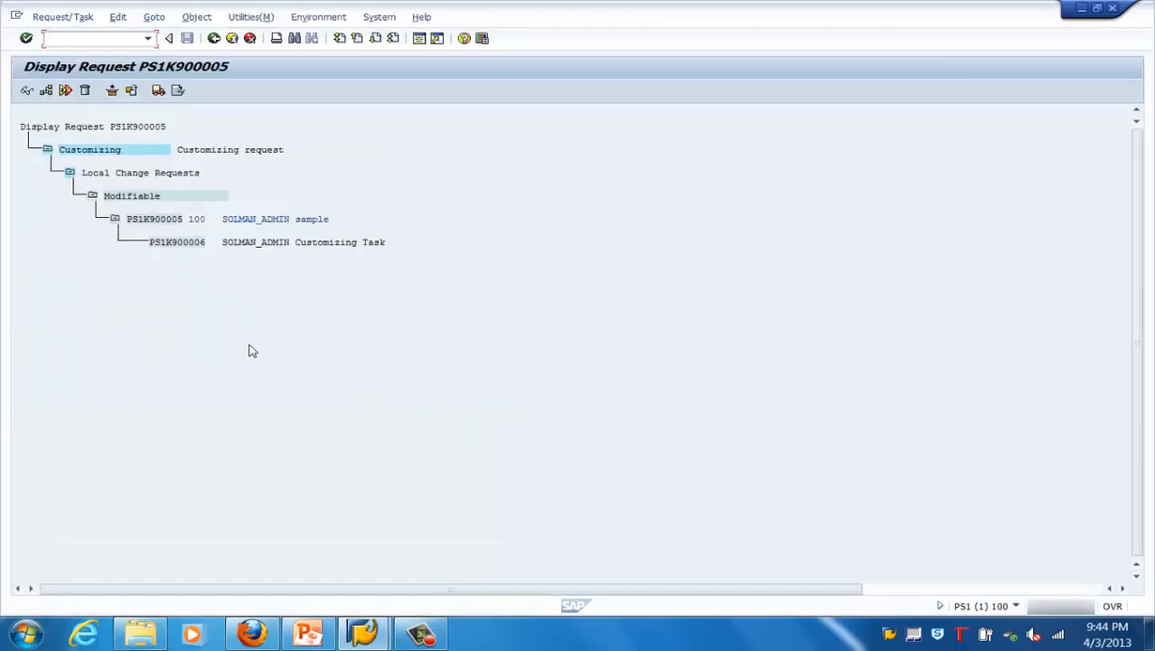
Open the Customizing Task under the "sample" request and switch its object list to change mode
left_click(167, 245)
double_click(169, 249)
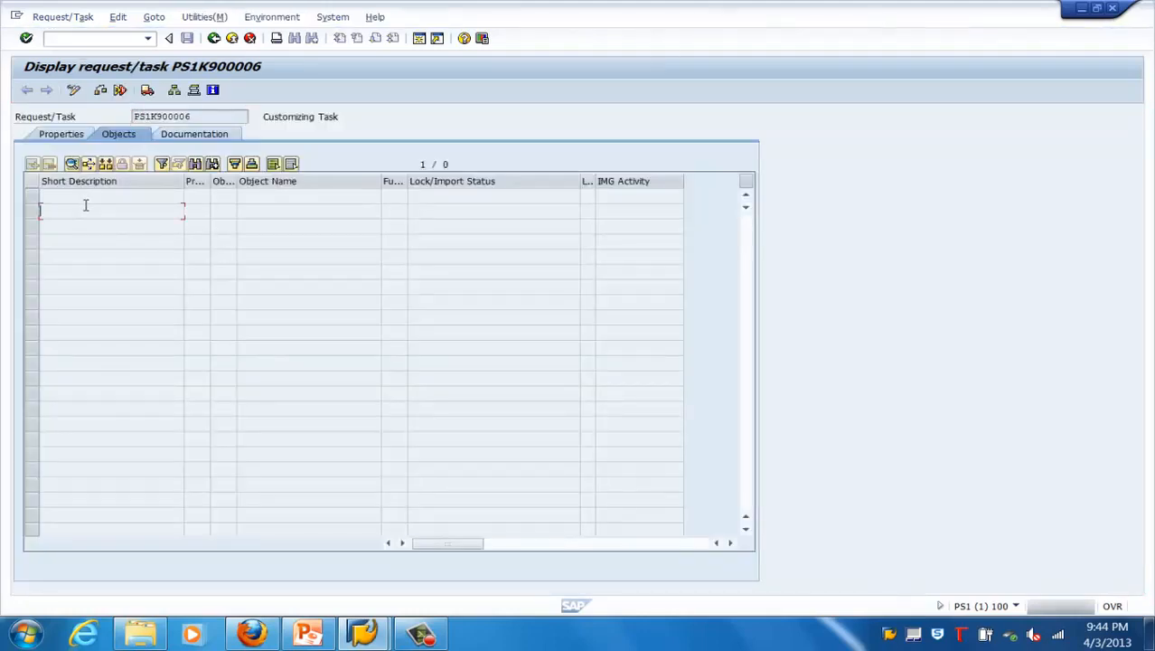
left_click(74, 90)
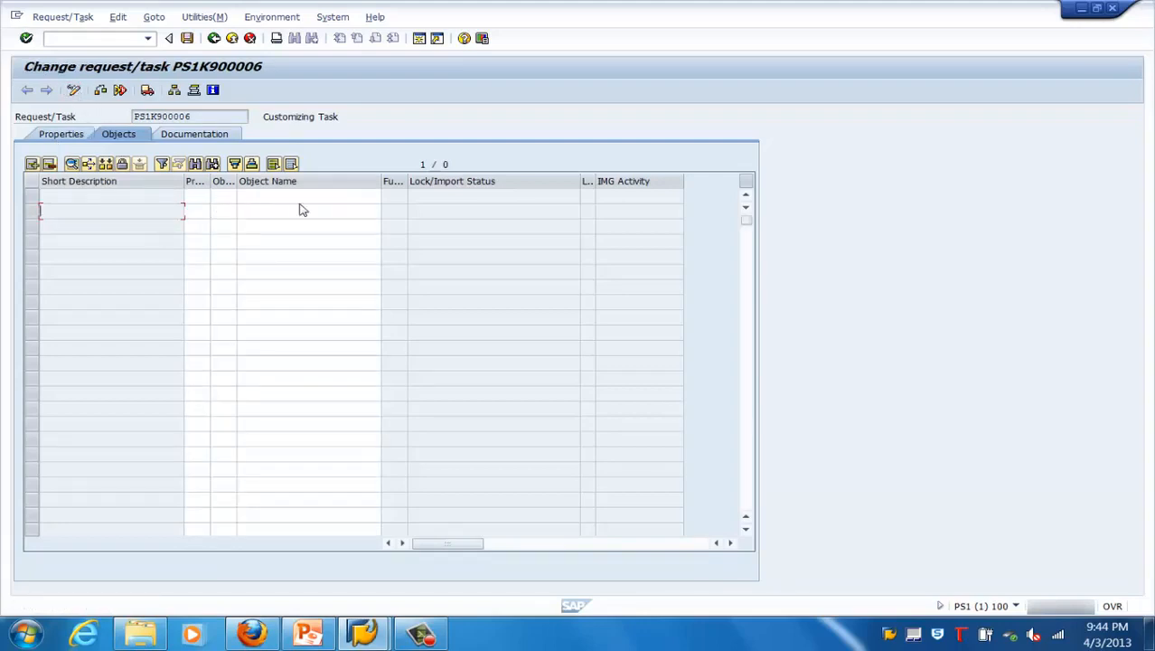
left_click(280, 195)
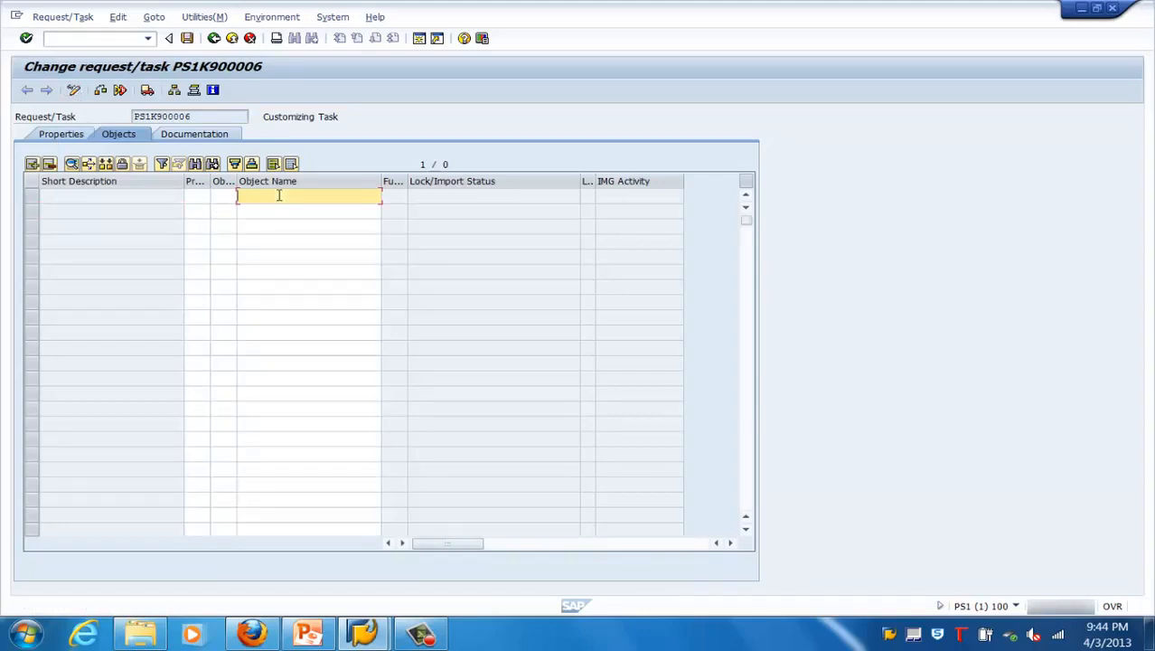
Exit to the start menu, reopen the Transport Organizer with se09, and display the change requests with the Logical Systems and sample requests expanded
left_click(233, 39)
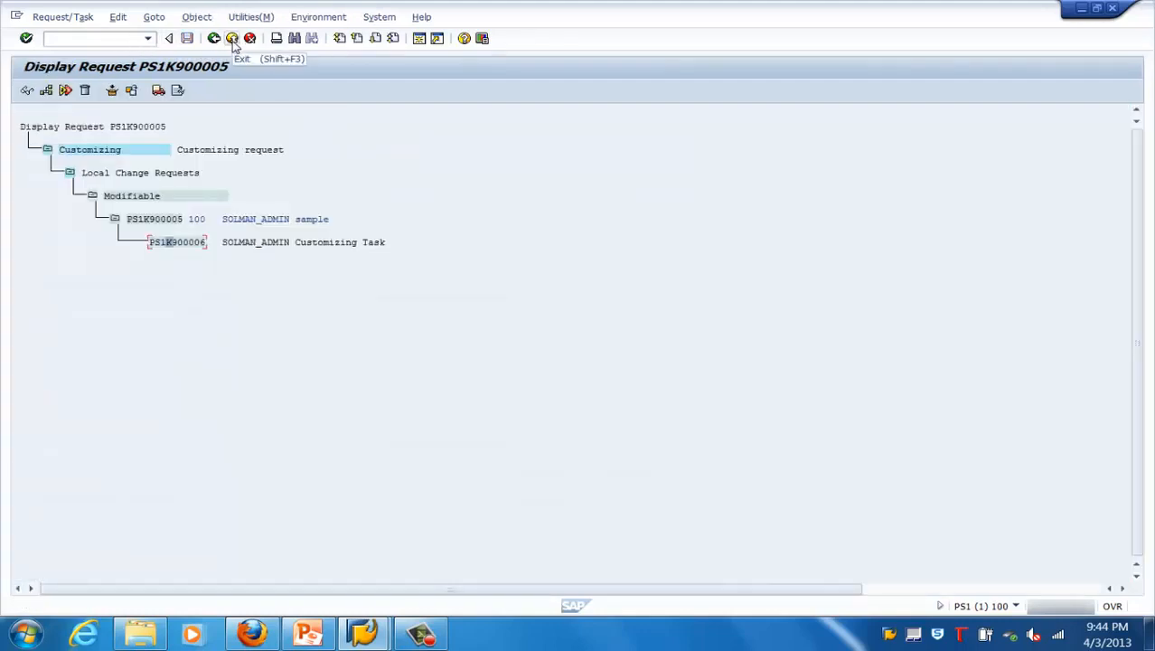
left_click(232, 40)
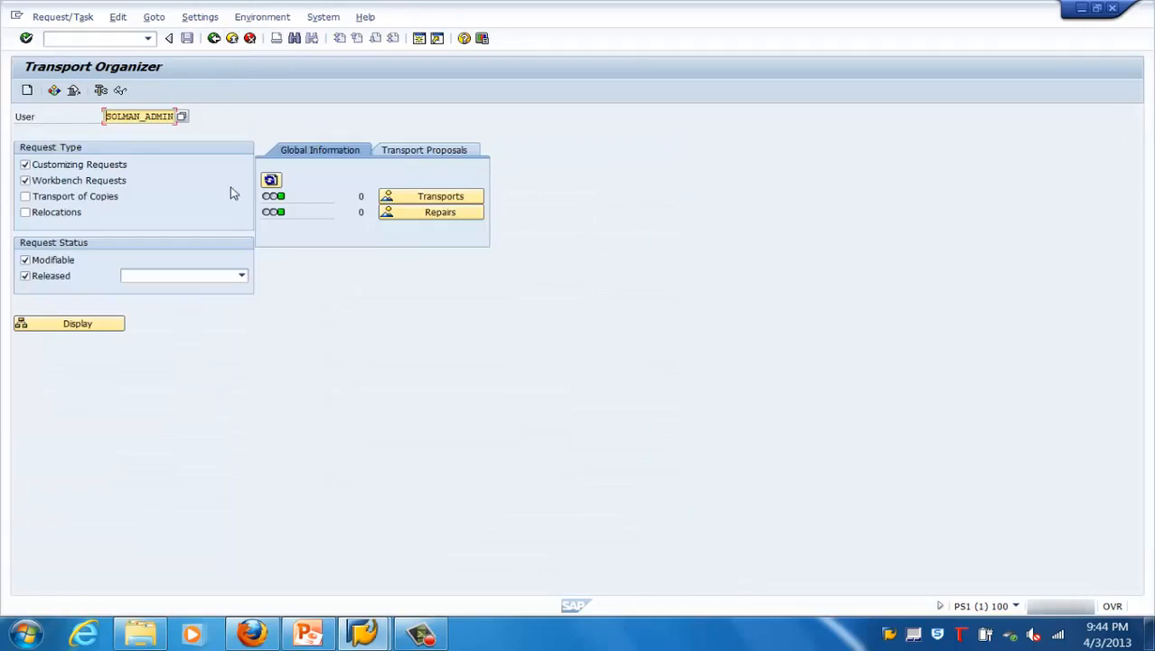
left_click(214, 39)
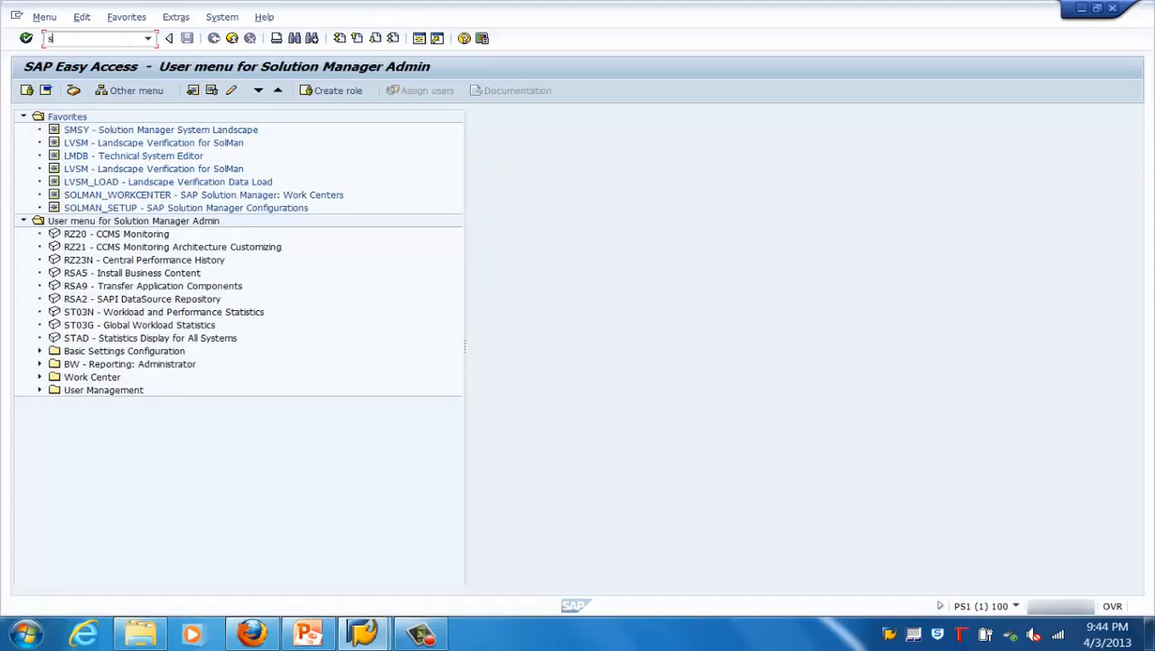
type("se09")
key("Return")
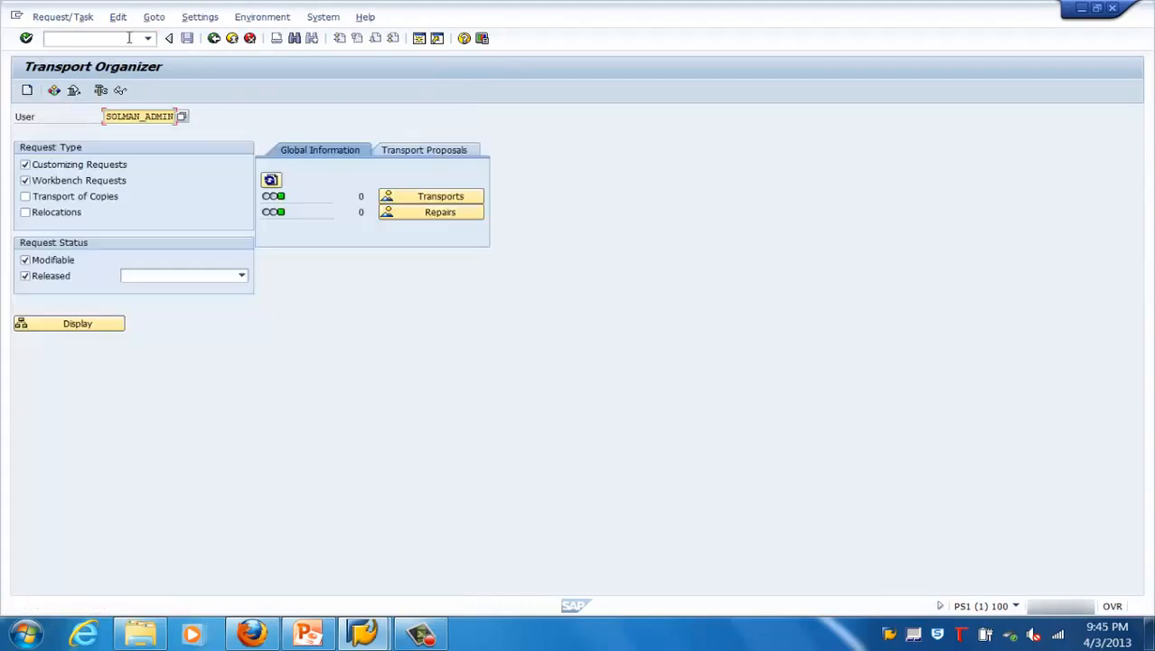
left_click(97, 324)
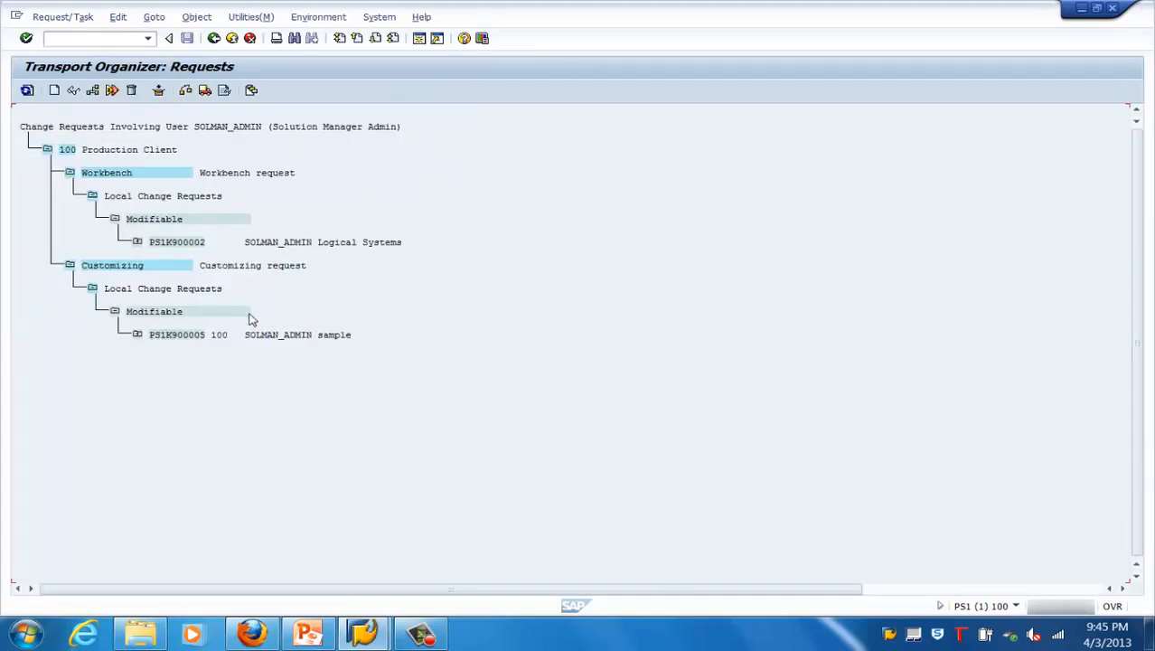
left_click(137, 244)
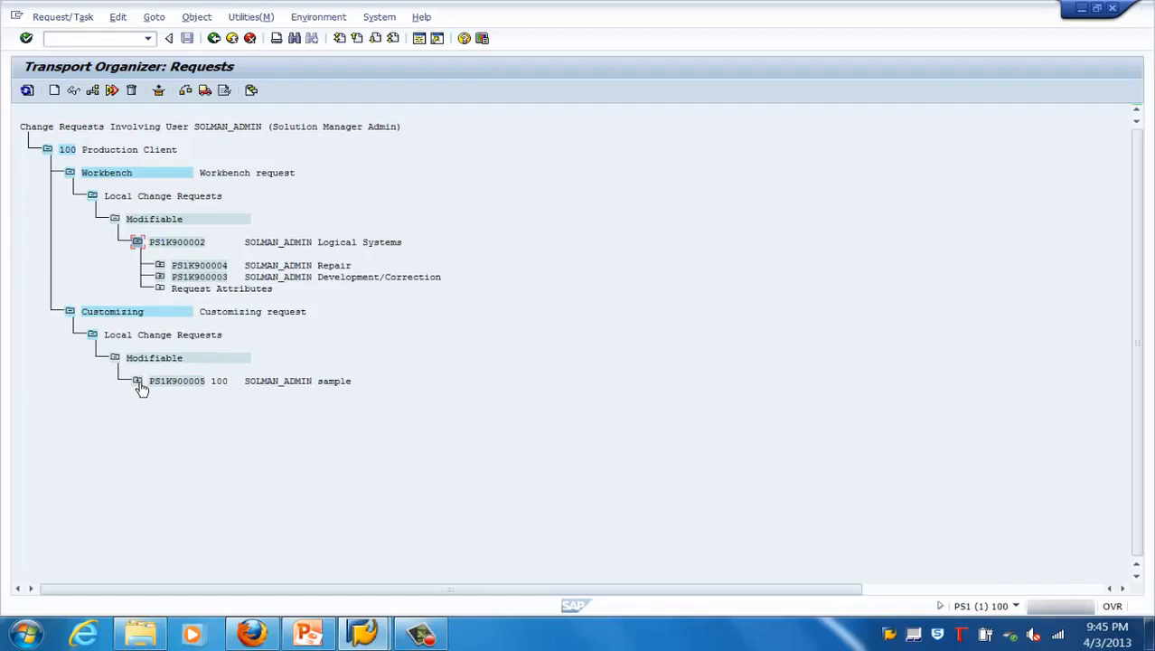
left_click(140, 384)
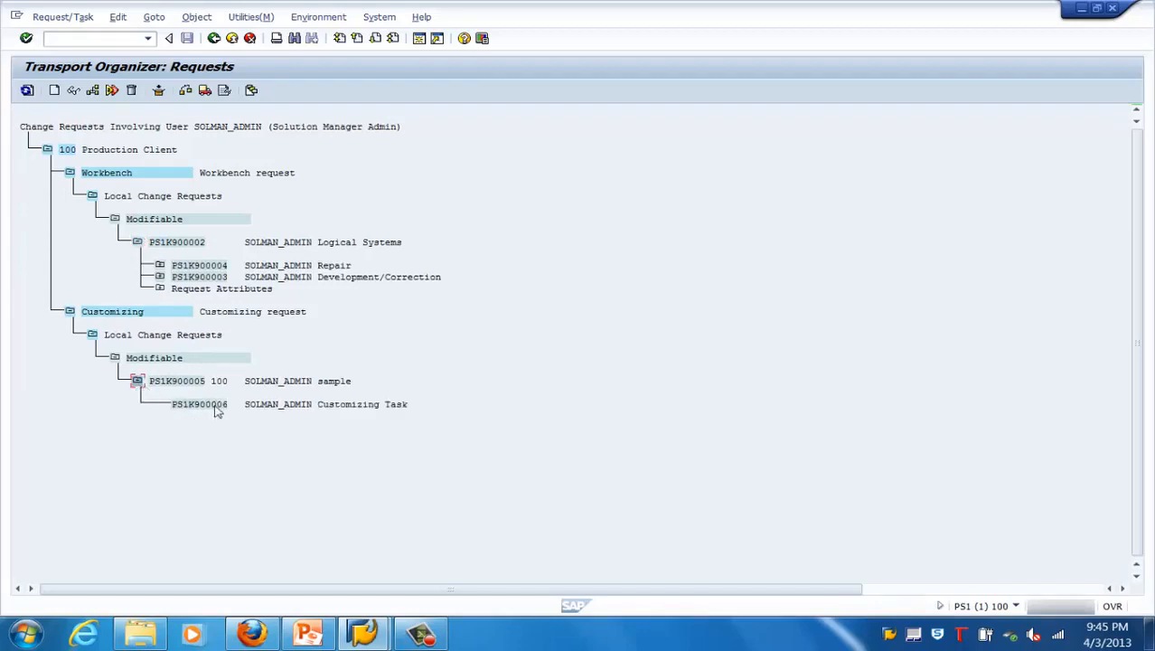
Release the Development/Correction task PS1K900003 and the Repair task PS1K900004 under the Logical Systems workbench request
left_click(215, 408)
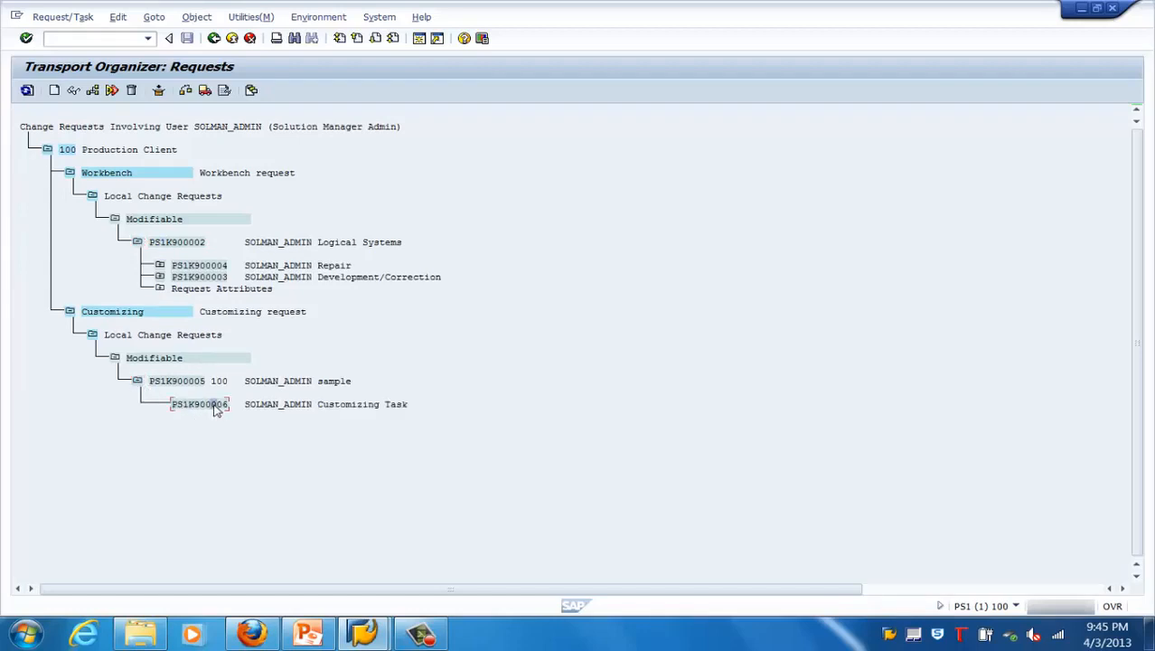
left_click(138, 314)
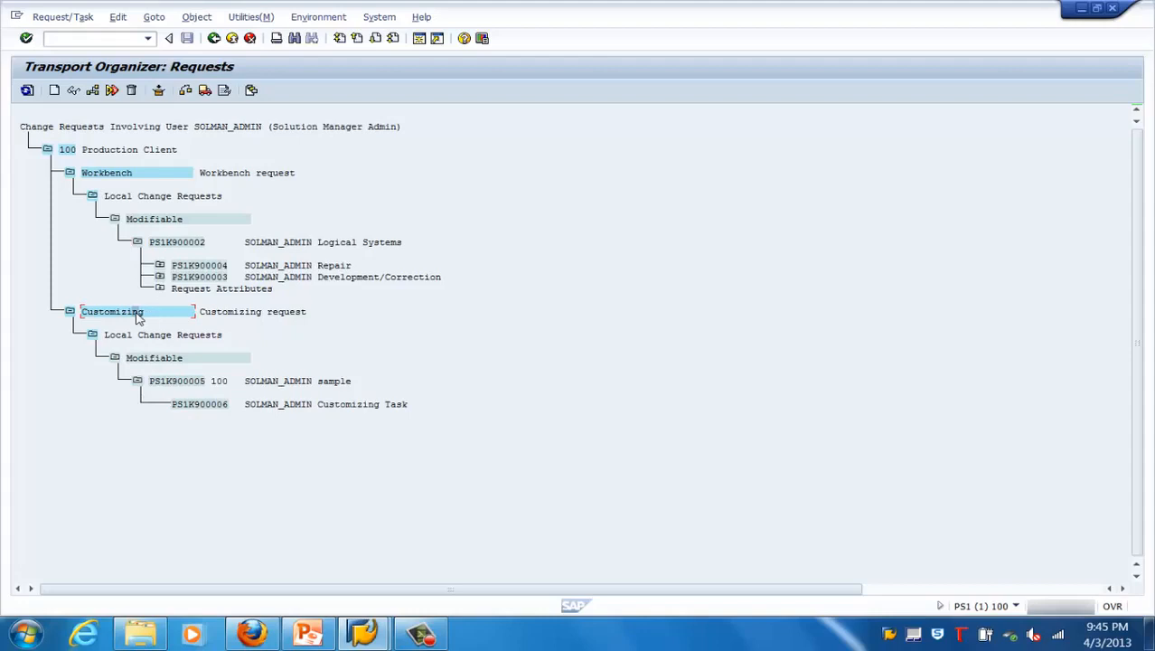
left_click(203, 408)
left_click(218, 285)
left_click(204, 91)
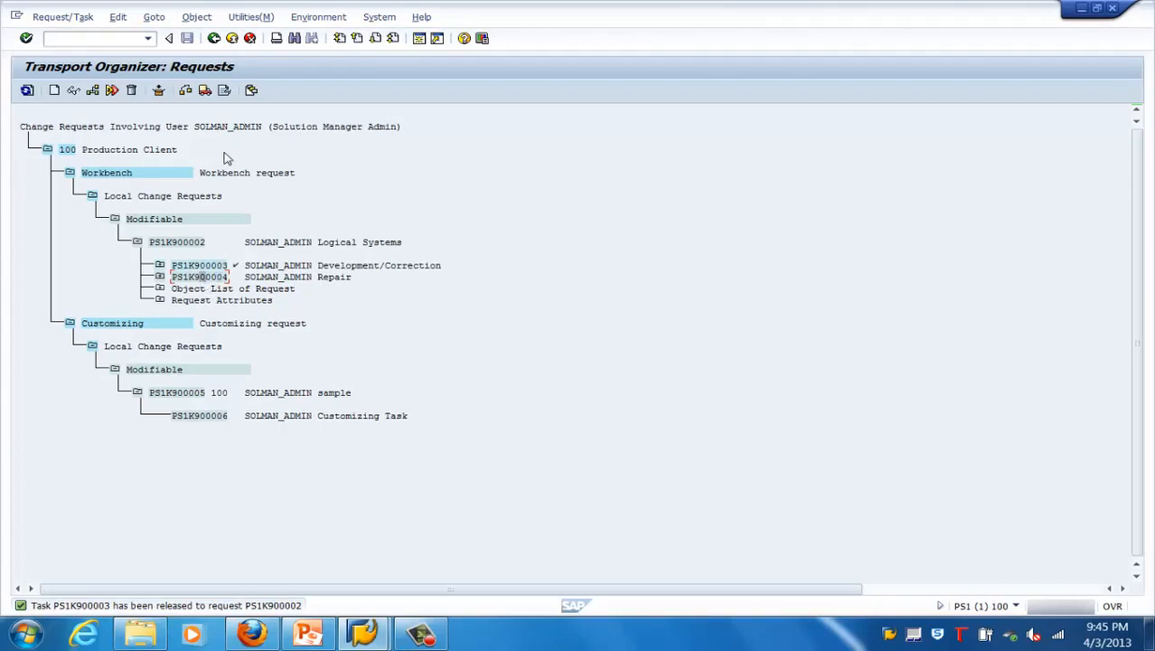
left_click(204, 90)
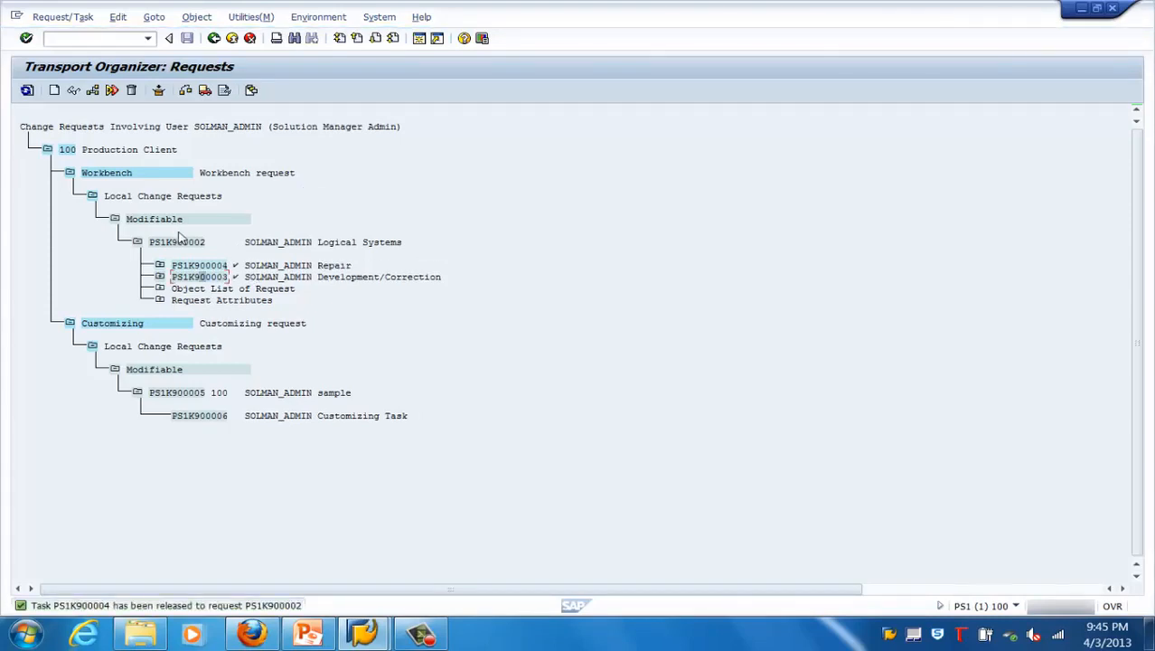
Release the Logical Systems workbench request PS1K900002 and check its transport logs and object list
left_click(180, 244)
left_click(205, 90)
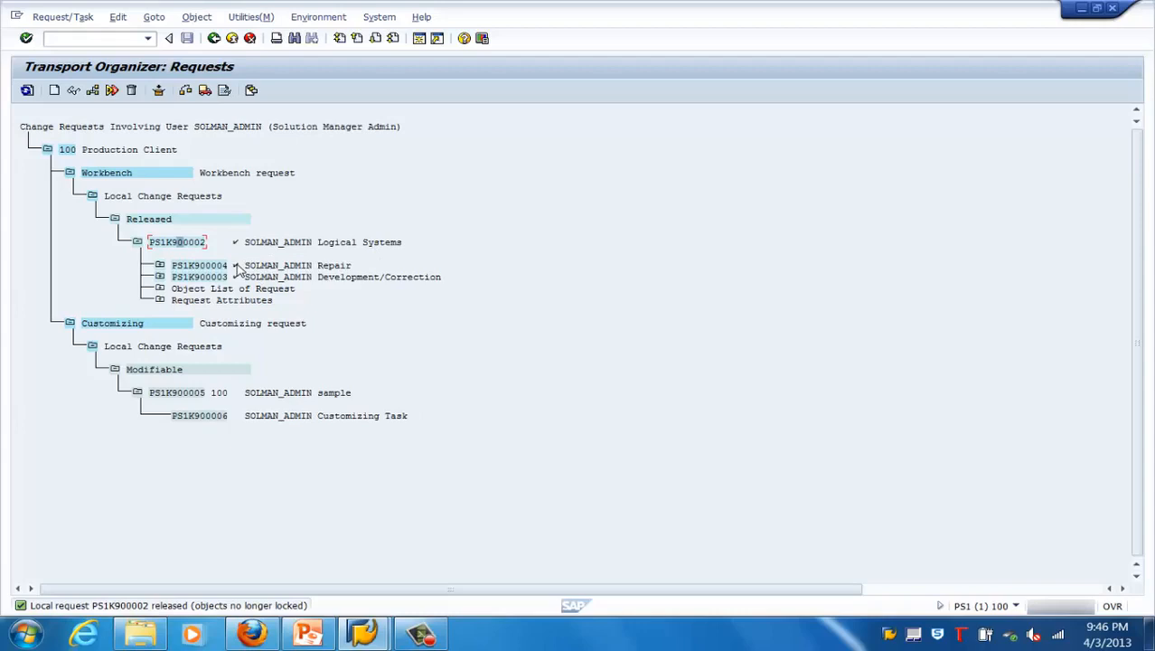
left_click(224, 90)
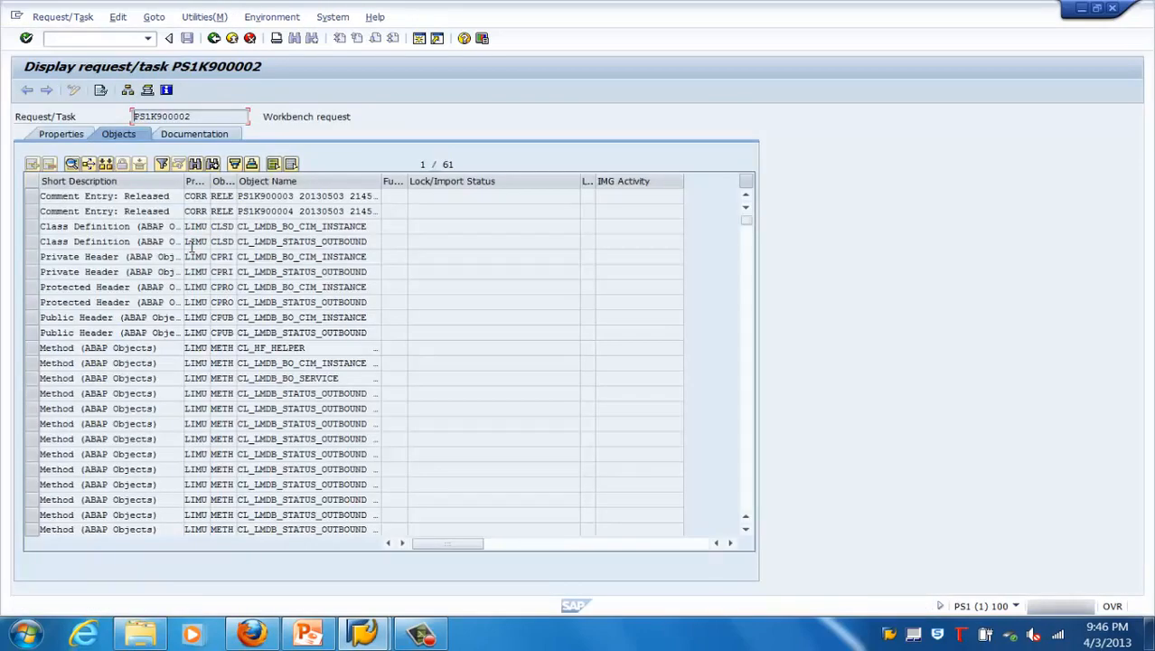
left_click(215, 38)
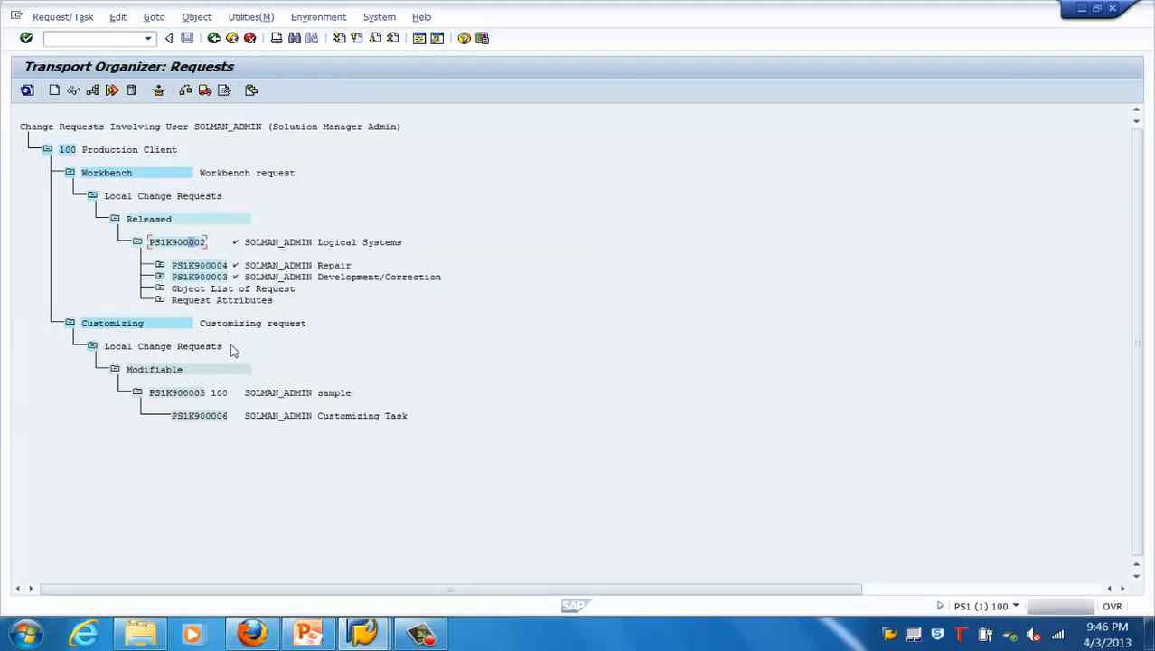
Switch to the PowerPoint presentation at the slide "Transport Process: Release and Export"
left_click(309, 636)
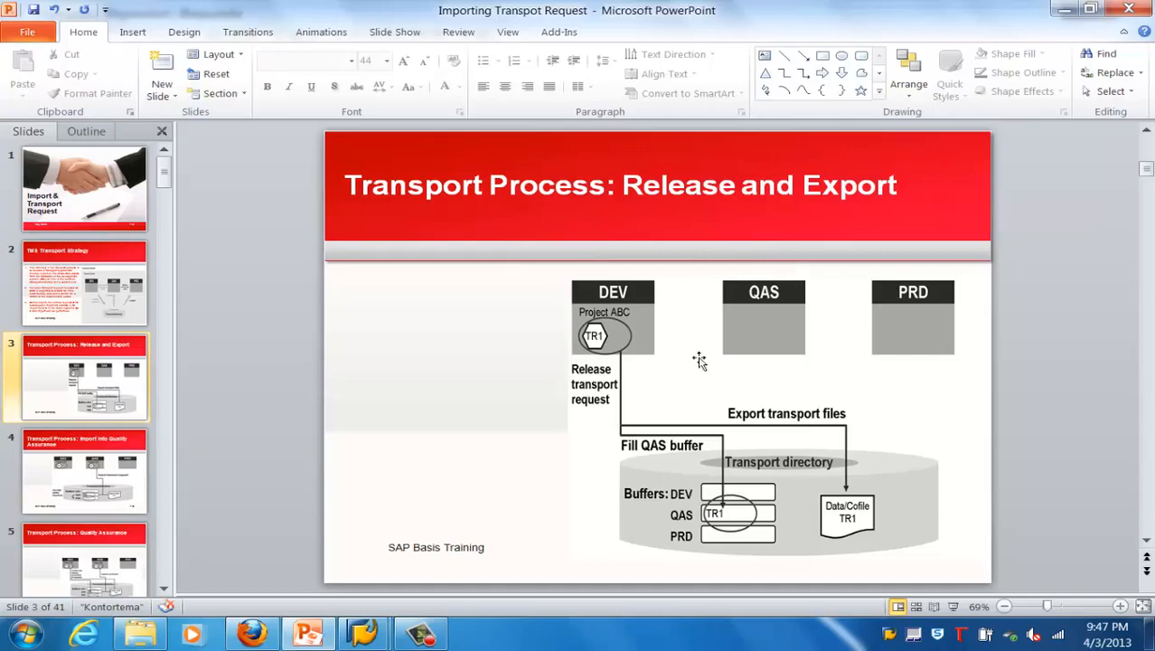
left_click(310, 634)
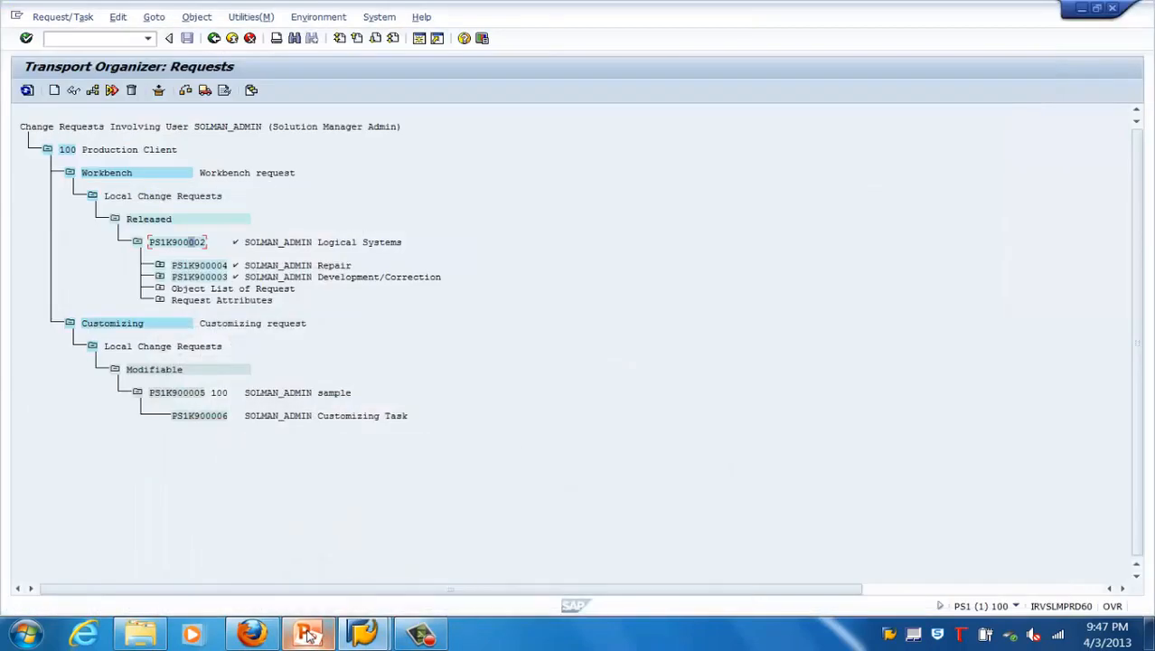
left_click(310, 634)
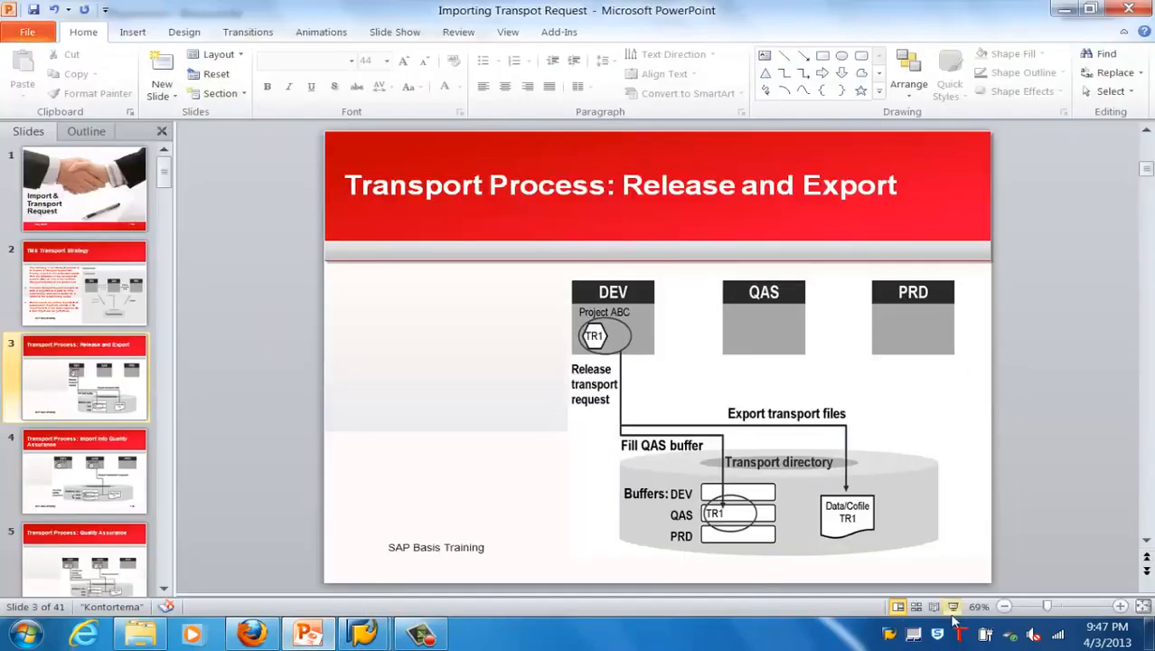